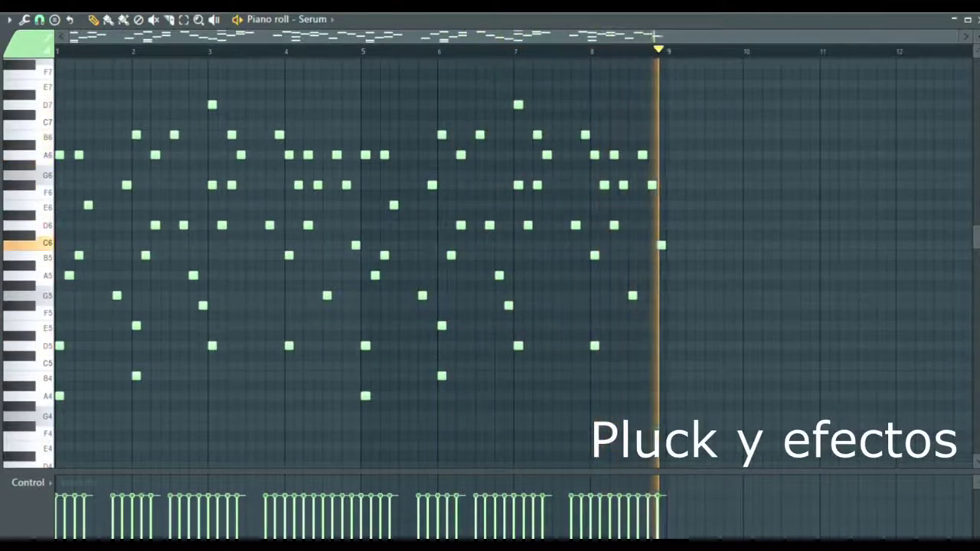
Inspect the pluck's effects on mixer Insert 3: Fruity Parametric EQ 2, Gross Beat and Fruity Flanger
left_click(968, 19)
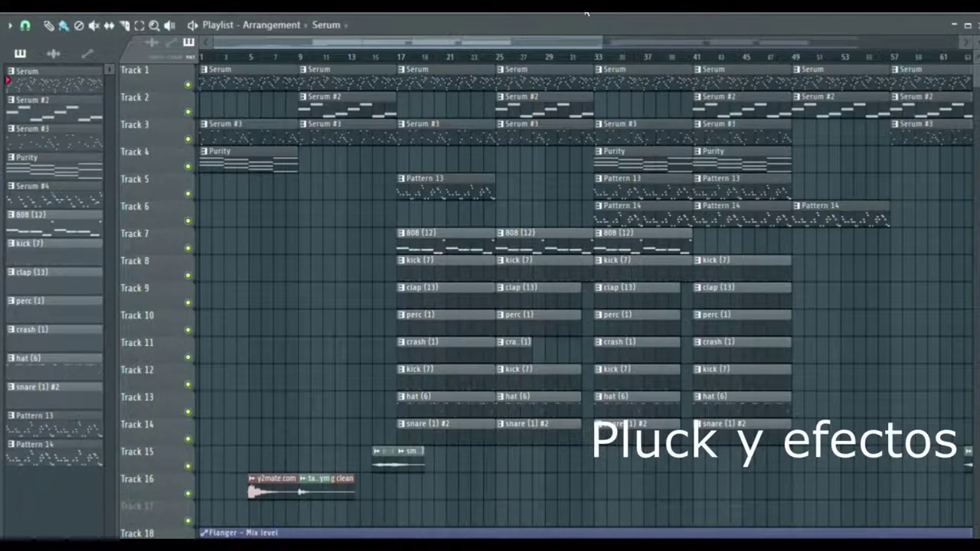
key("F9")
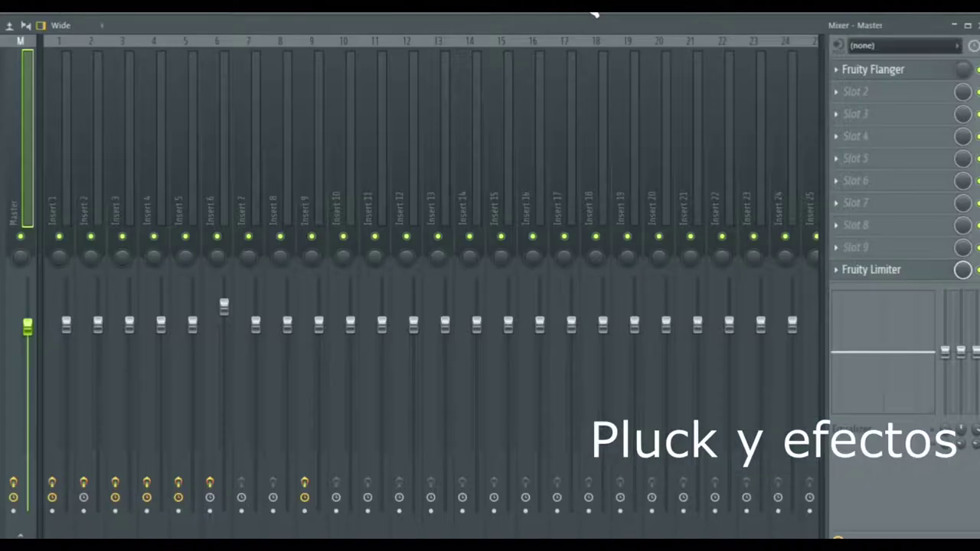
left_click(128, 160)
left_click(891, 77)
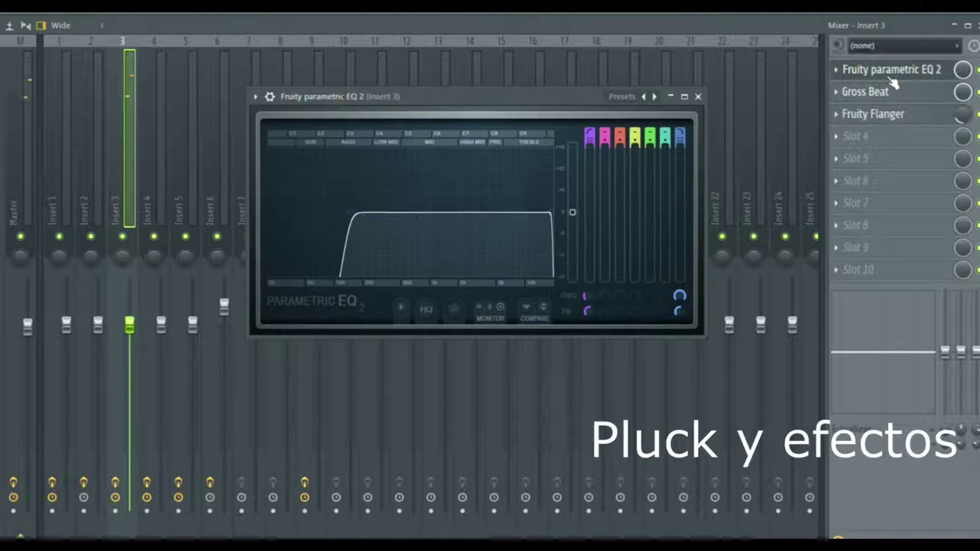
left_click(888, 92)
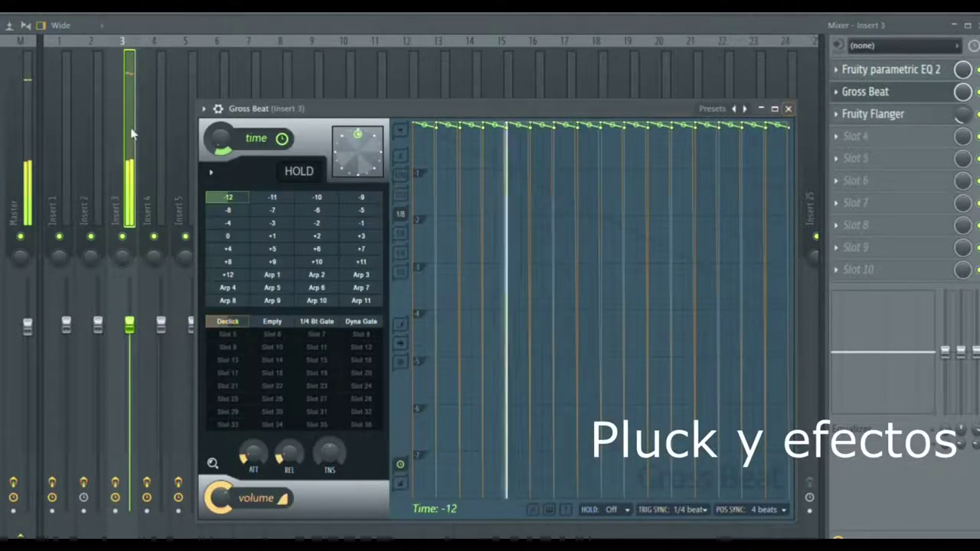
left_click(789, 109)
left_click(917, 118)
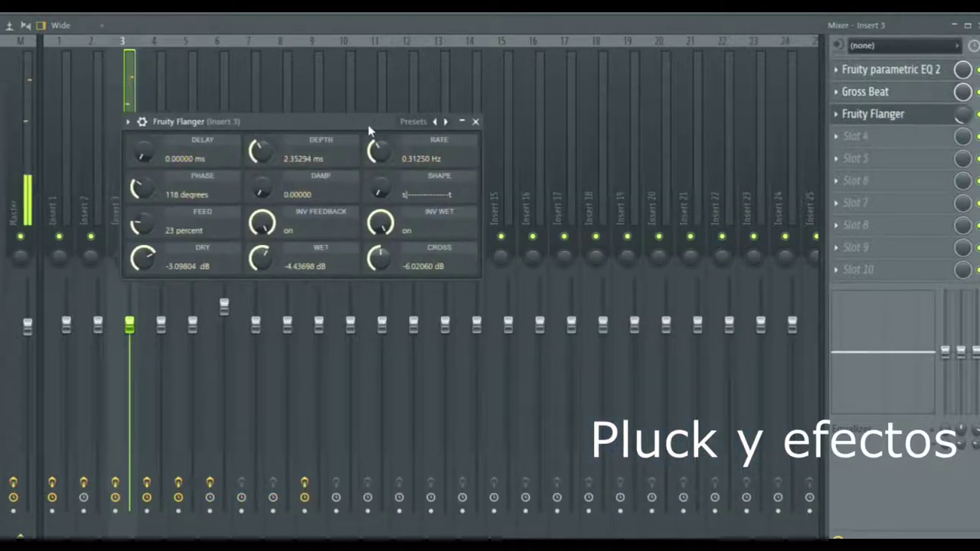
left_click(490, 124)
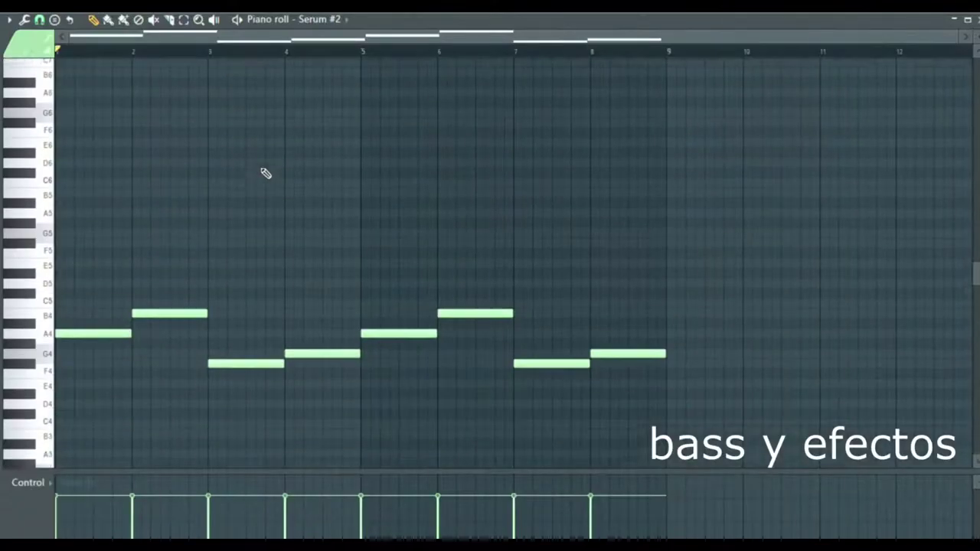
Review the Serum #2 bass notes and inspect Fruity Reeverb 2 and Fruity Parametric EQ 2 on mixer Insert 4
scroll(265, 174, "down", 2)
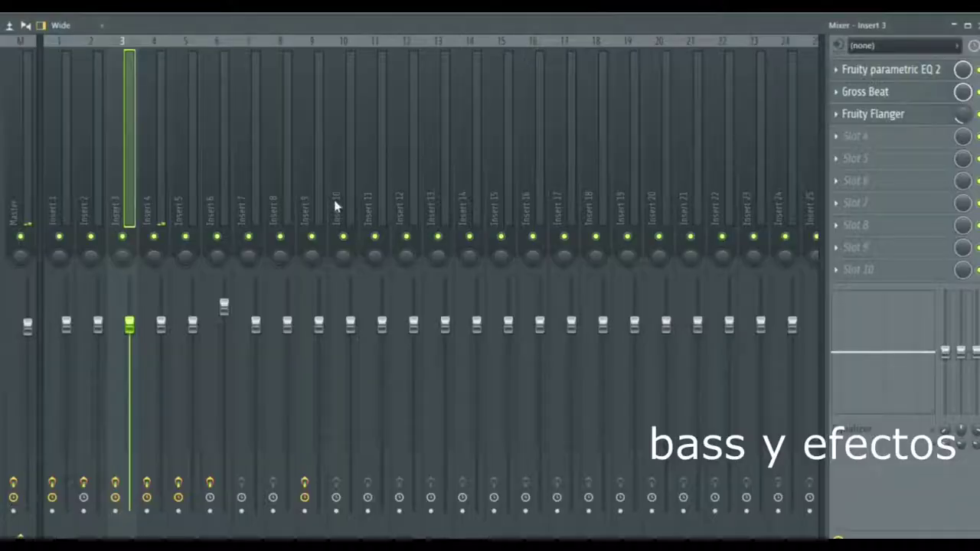
left_click(166, 186)
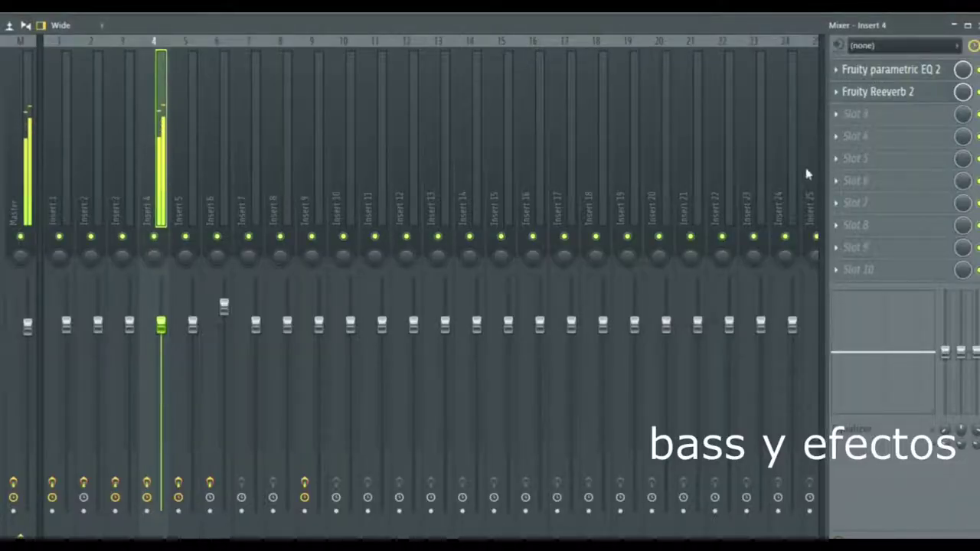
left_click(892, 92)
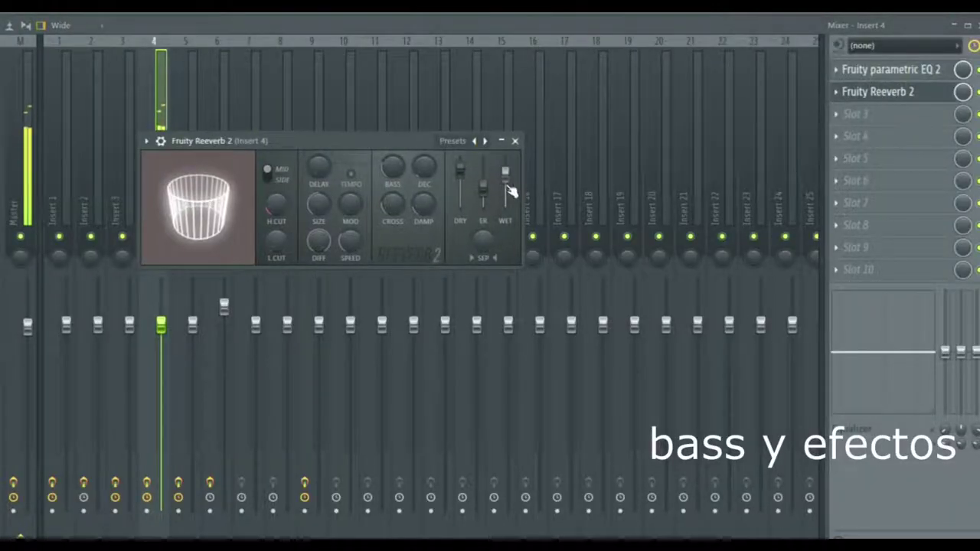
left_click(515, 142)
left_click(923, 70)
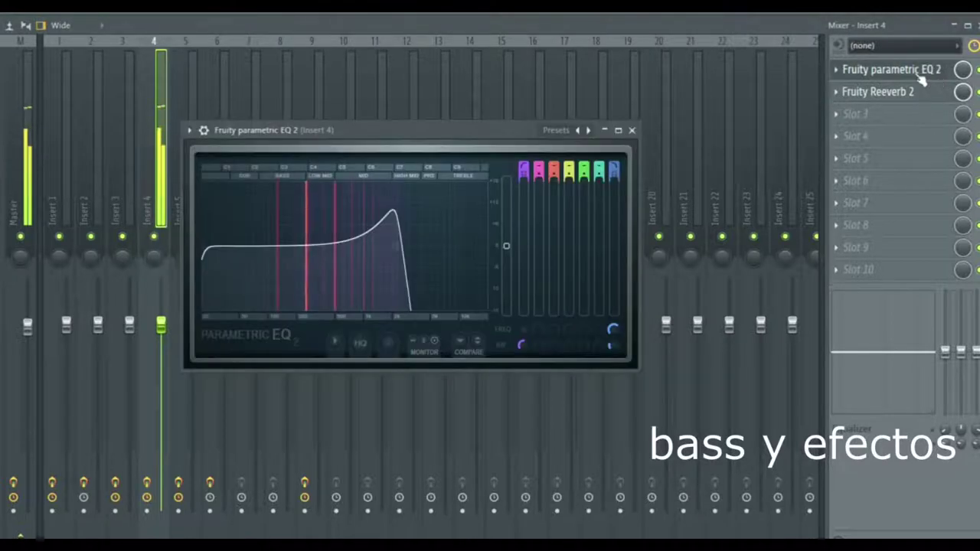
left_click(631, 131)
key("F9")
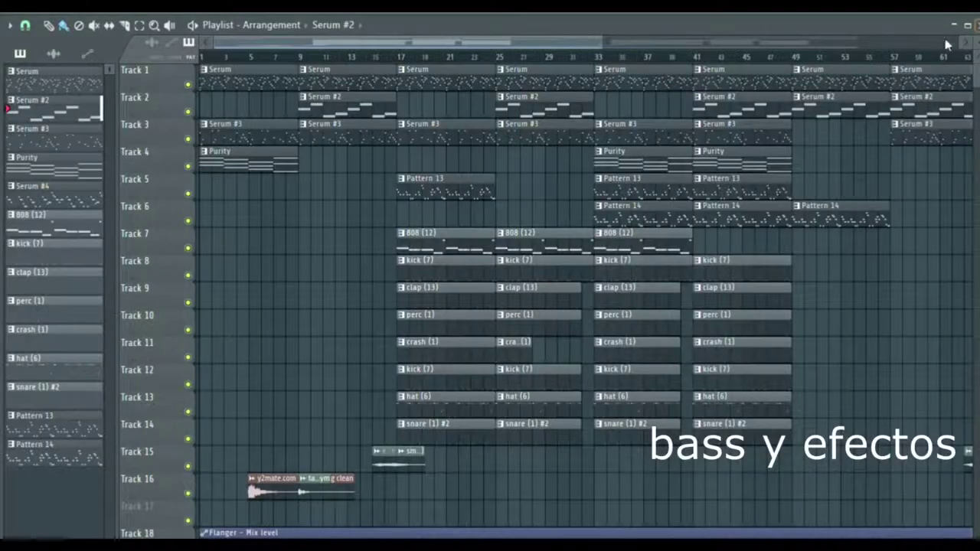
Examine the Purity pad's chord notes in the piano roll
double_click(397, 117)
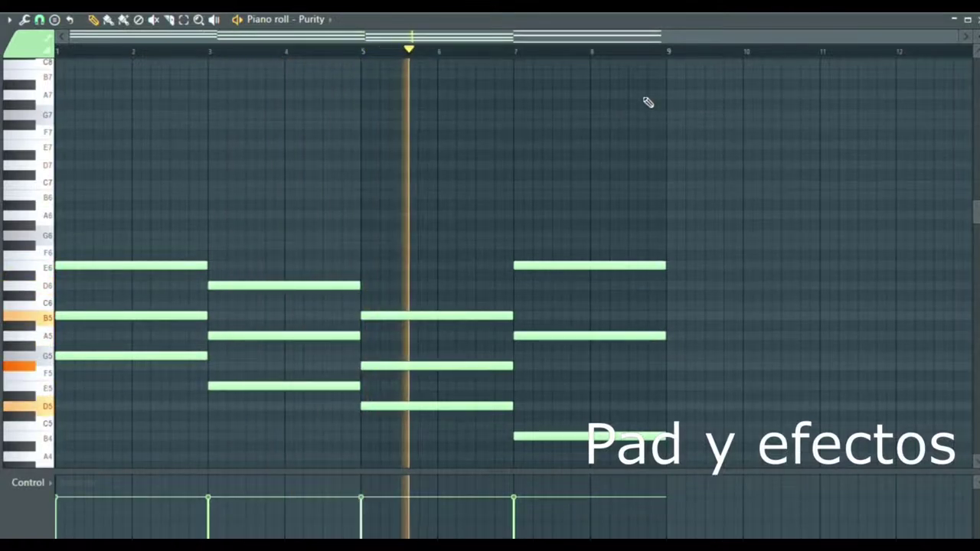
scroll(647, 99, "down", 3)
scroll(643, 97, "up", 1)
scroll(643, 97, "down", 3)
scroll(643, 96, "up", 1)
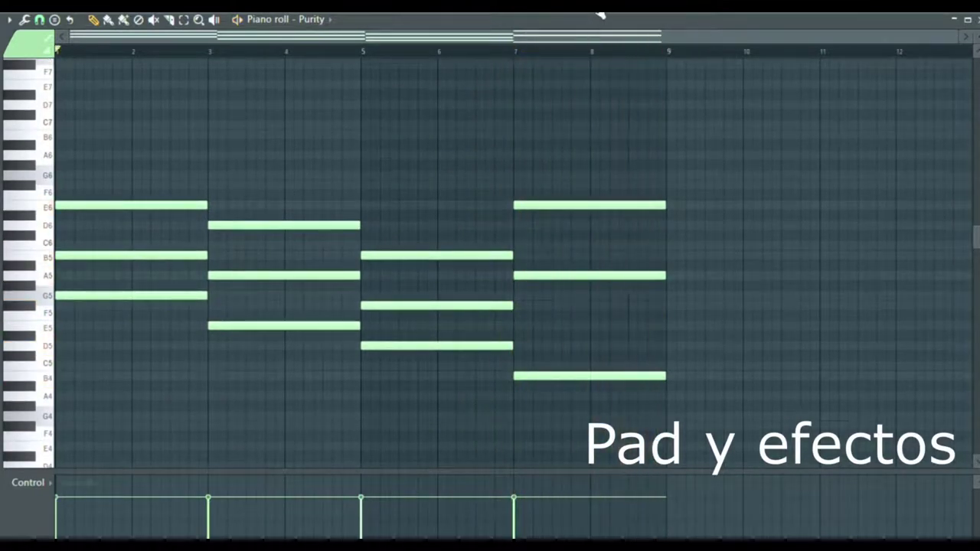
Inspect the pad's effects on mixer Insert 1: Fruity Parametric EQ 2 and both Gross Beat instances
key("F9")
left_click(63, 165)
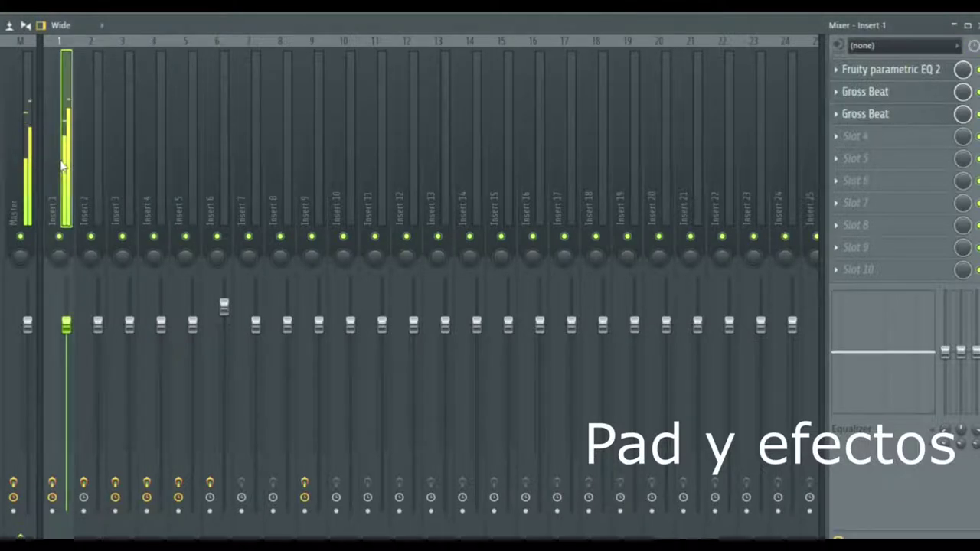
left_click(924, 77)
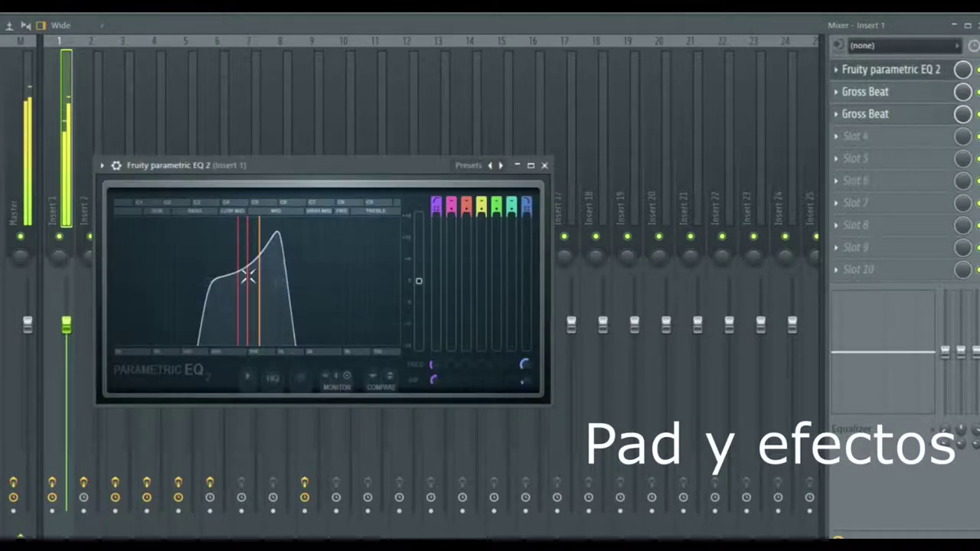
left_click(544, 166)
left_click(884, 113)
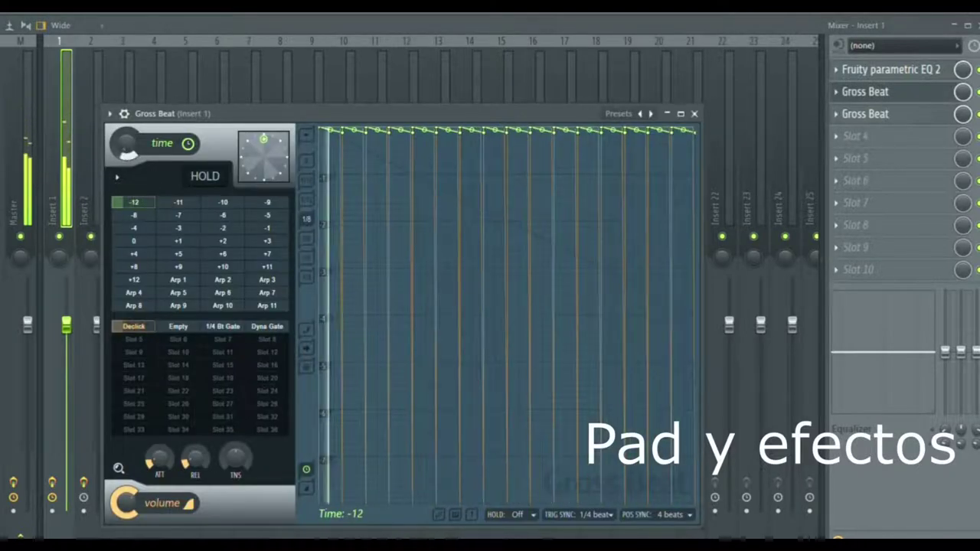
left_click(695, 113)
left_click(857, 116)
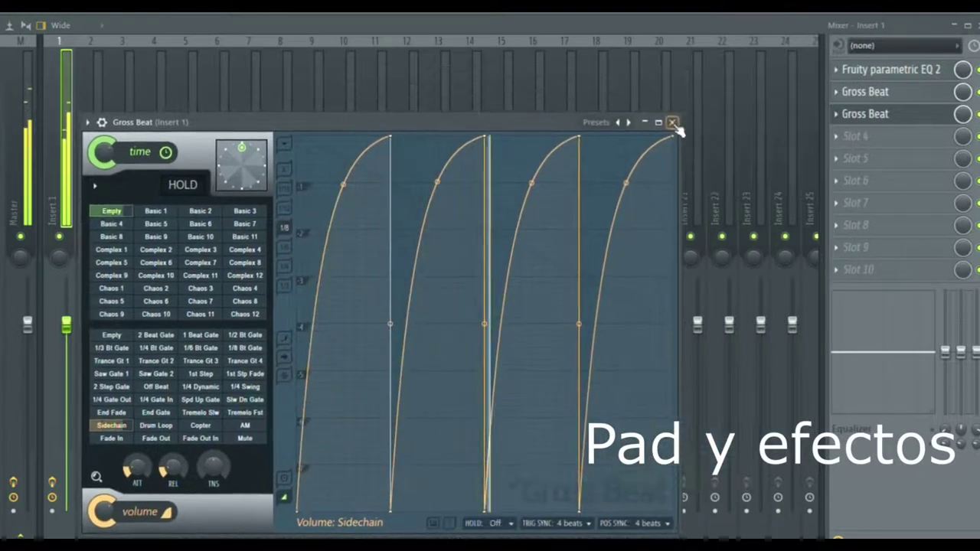
left_click(673, 124)
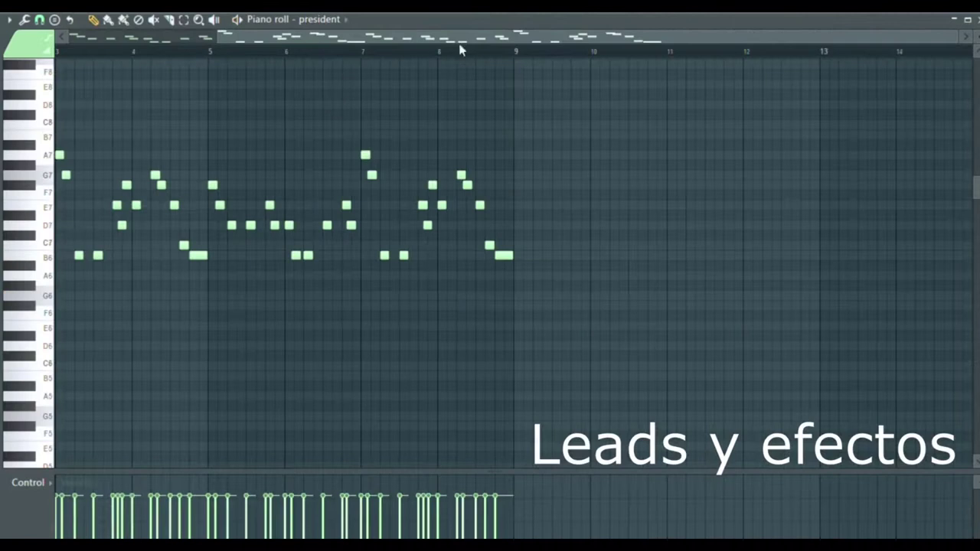
Play the president lead's notes and inspect Fruity Parametric EQ 2 on mixer Insert 9
scroll(460, 44, "up", 3)
key("space")
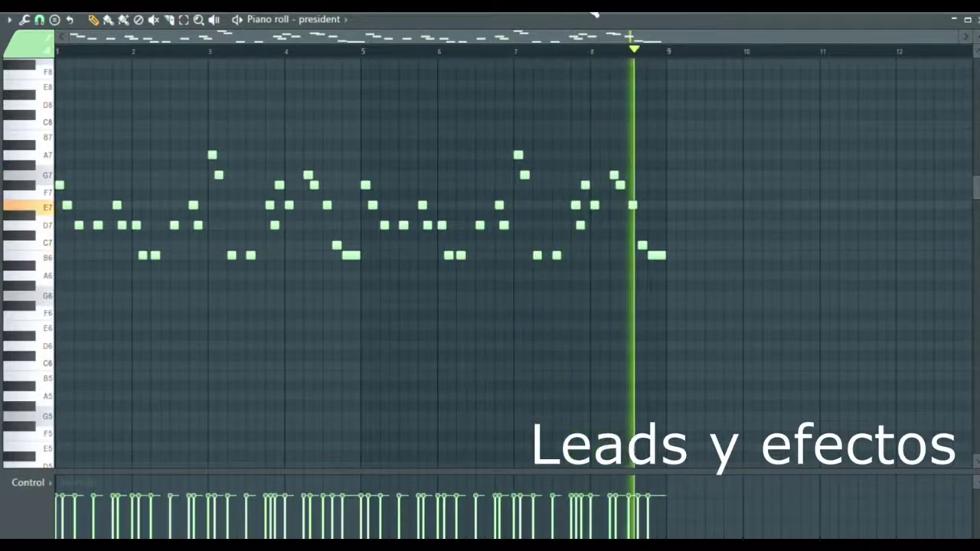
key("F9")
left_click(316, 180)
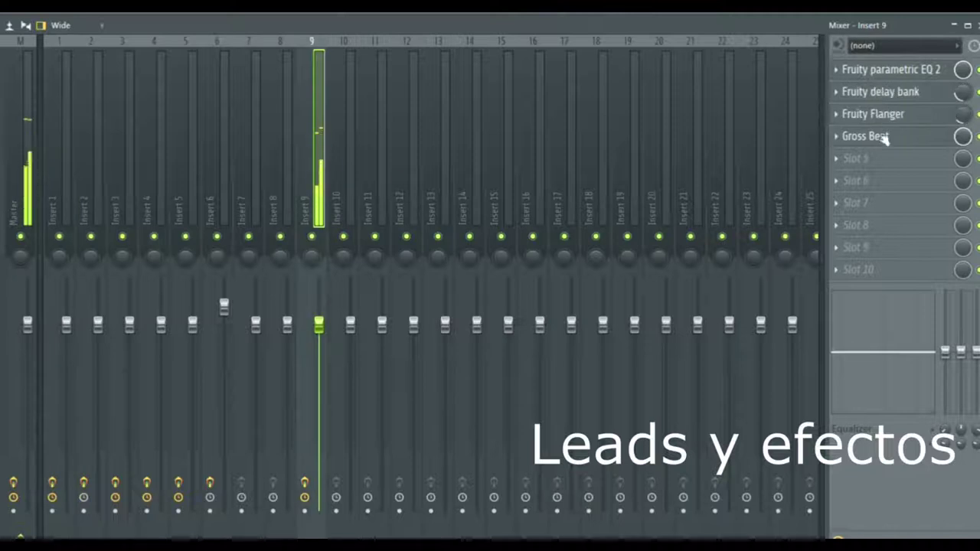
left_click(894, 75)
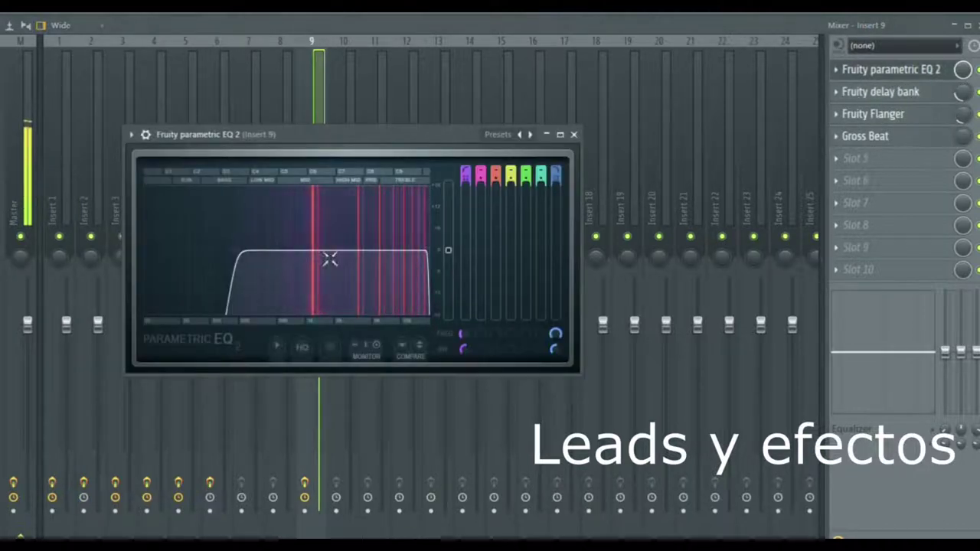
left_click(574, 135)
Inspect Fruity Delay Bank, Fruity Flanger and Gross Beat on mixer Insert 9
left_click(872, 92)
left_click(873, 92)
left_click(873, 114)
left_click(873, 119)
left_click(866, 140)
left_click(865, 139)
left_click(865, 139)
left_click(865, 140)
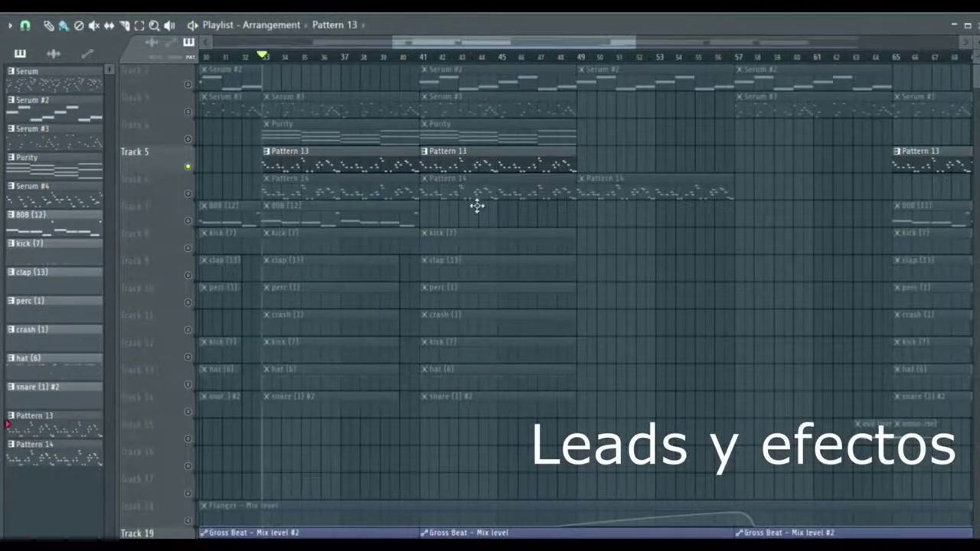
Unmute playlist Track 6, mute Track 5, and open Pattern 14 in the piano roll
left_click(187, 193)
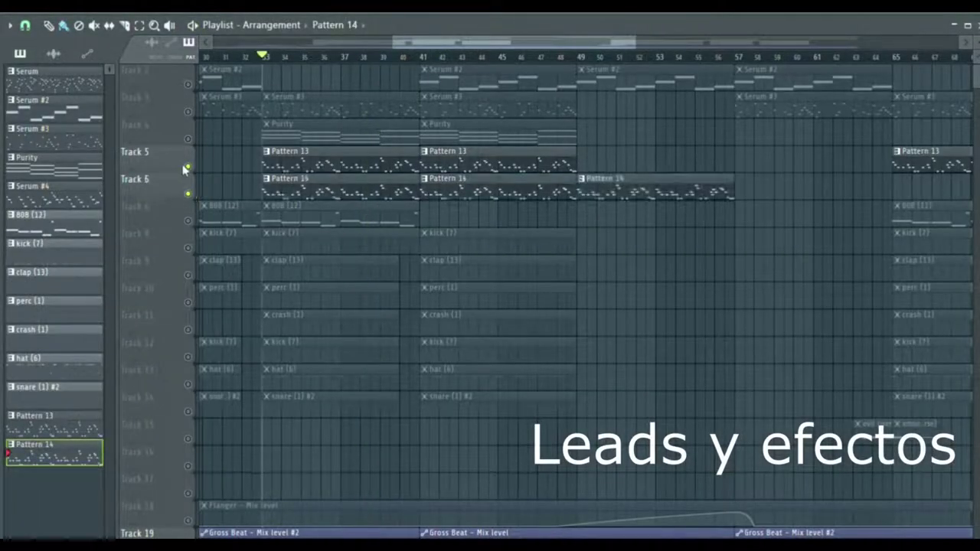
left_click(188, 167)
double_click(305, 191)
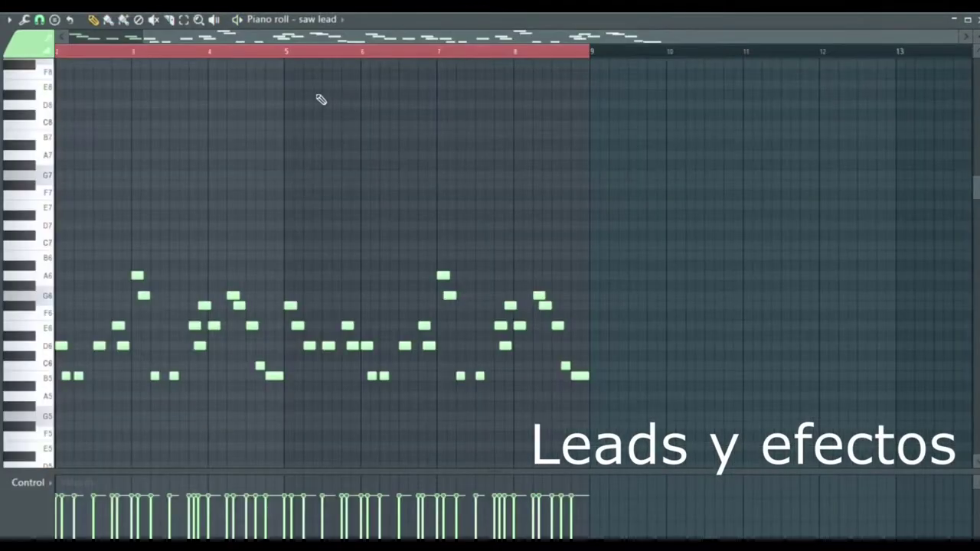
Clear the time selection in the saw lead's piano roll and play its notes from bar 1
left_click_drag(332, 36, 6, 18)
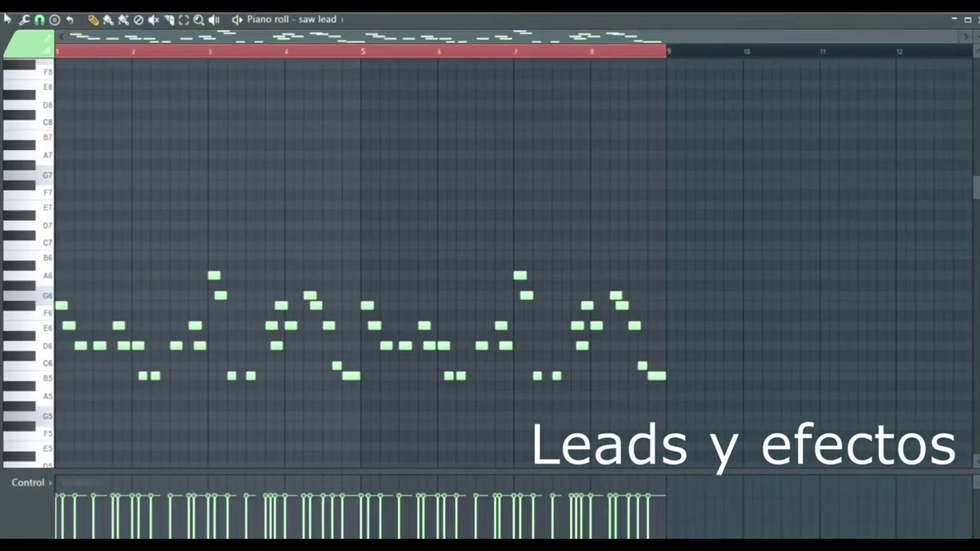
left_click(178, 54)
key("space")
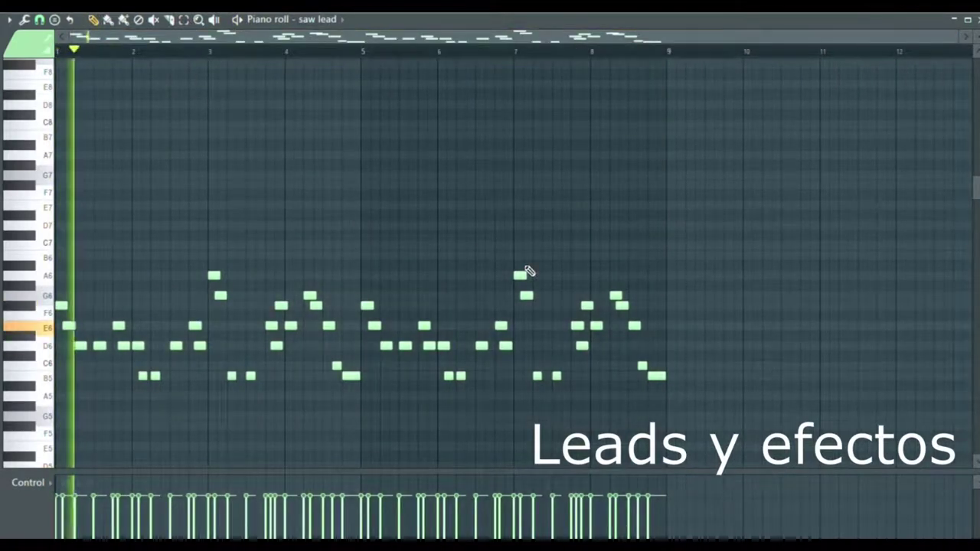
scroll(416, 277, "down", 1)
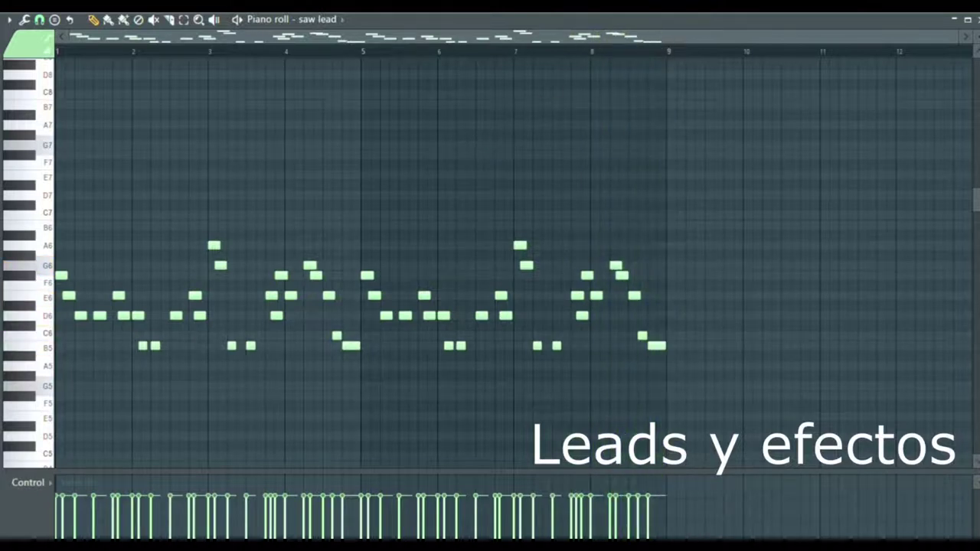
key("F9")
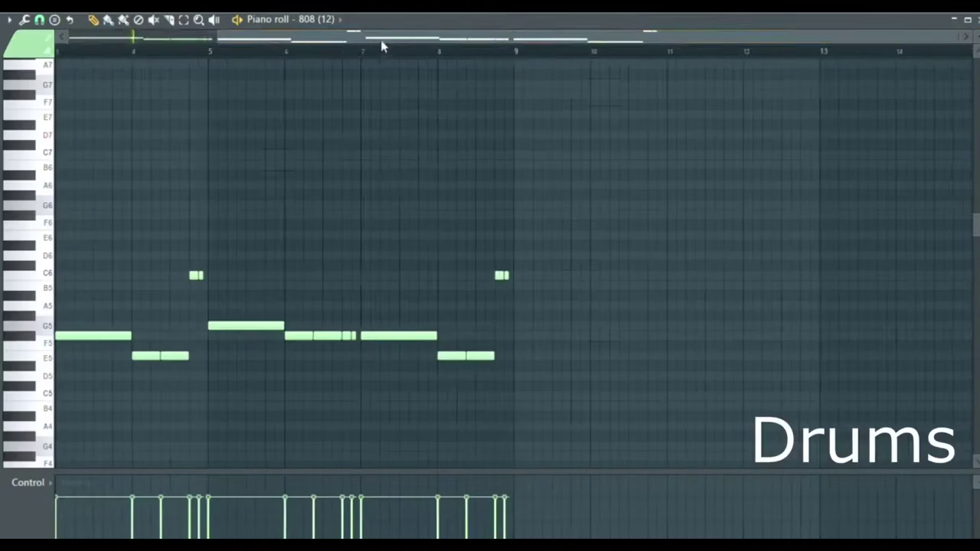
Play the 808 (12) notes and inspect Fruity Fast Dist on mixer Insert 6
key("space")
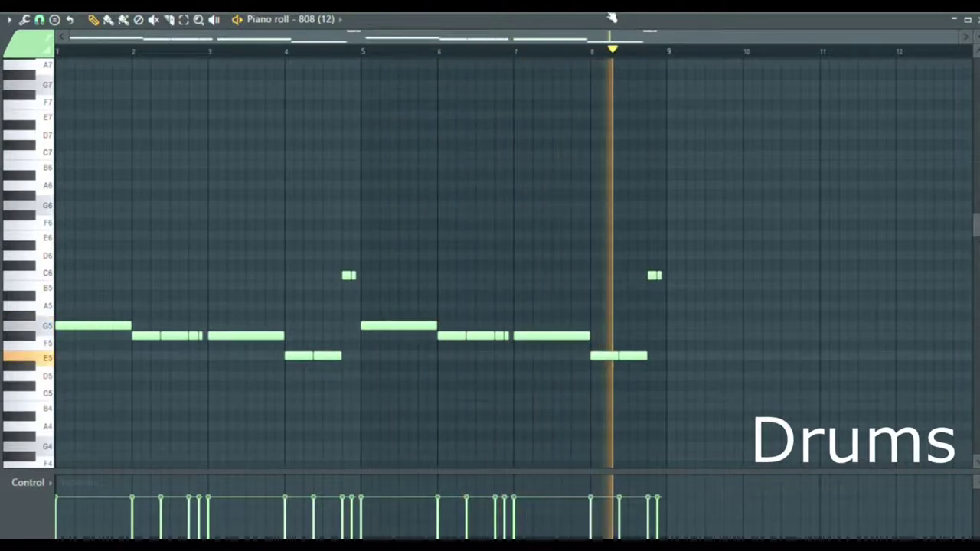
key("F9")
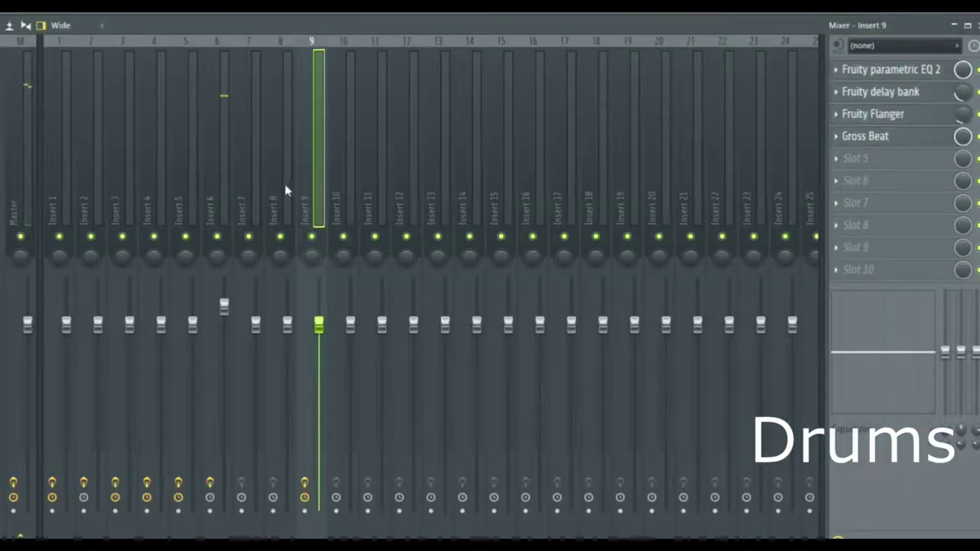
left_click(225, 174)
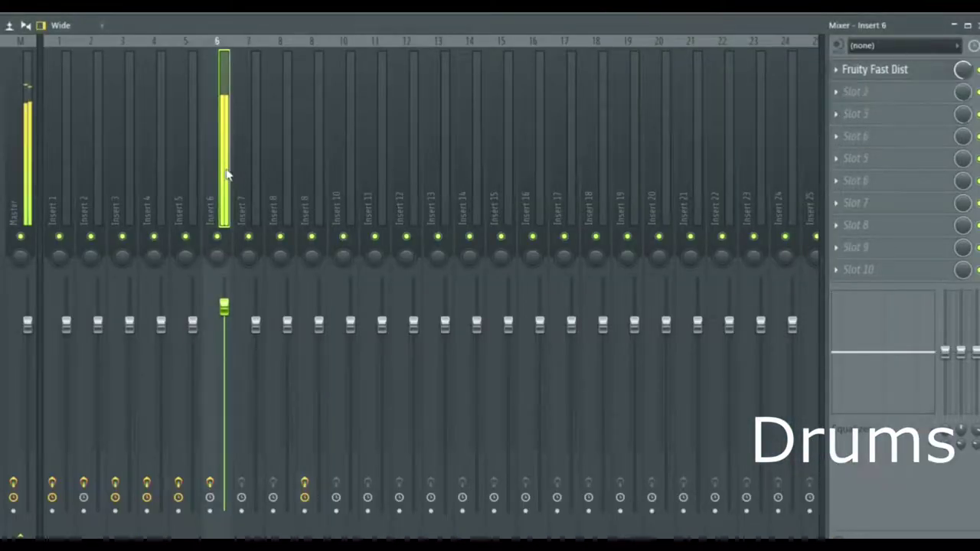
left_click(884, 75)
left_click(884, 75)
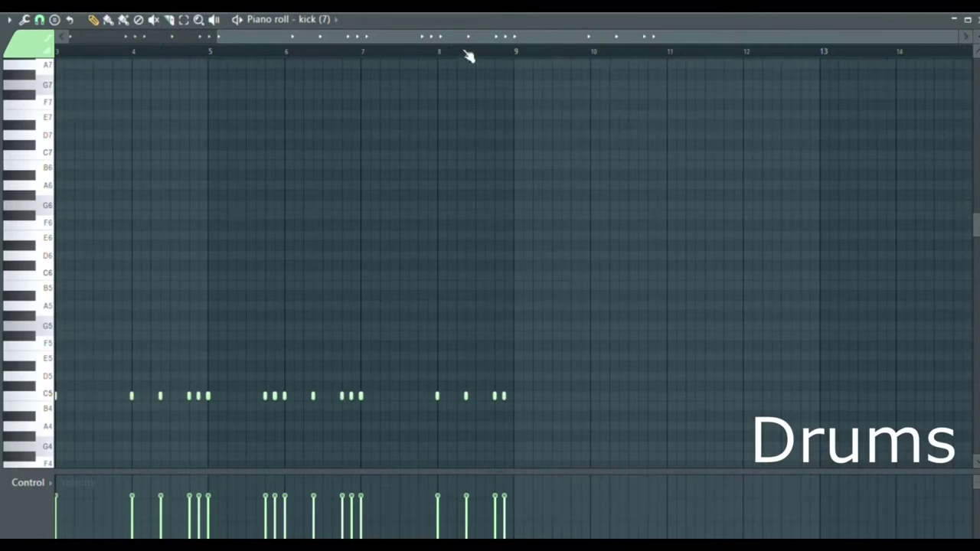
Play the kick (7) pattern's notes and those of the perc (1) pattern on playlist Track 10
key("space")
scroll(312, 275, "down", 4)
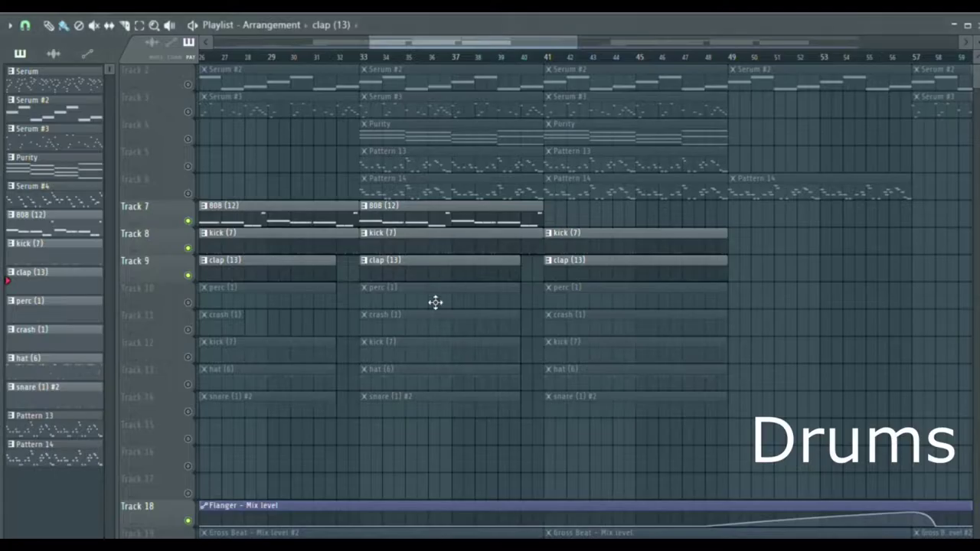
double_click(435, 302)
scroll(128, 37, "left", 2)
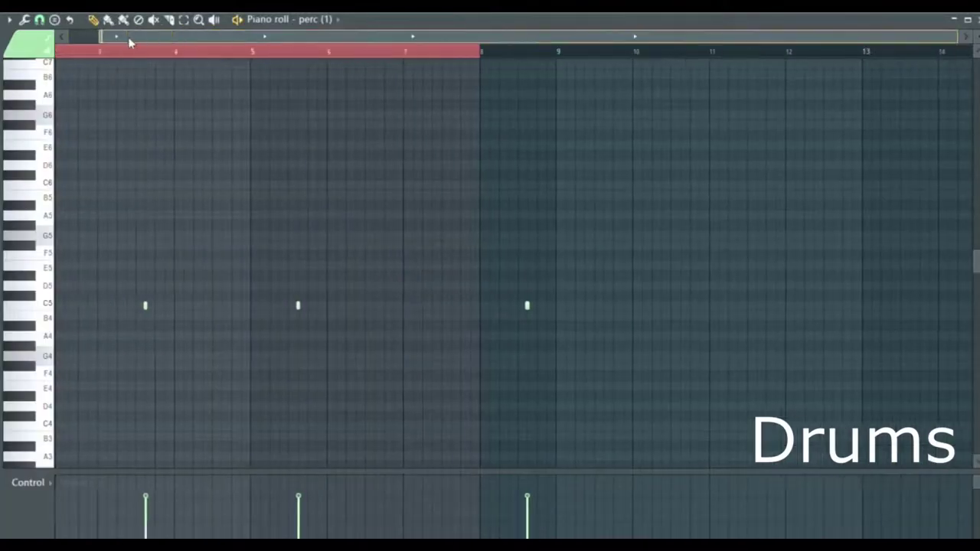
key("space")
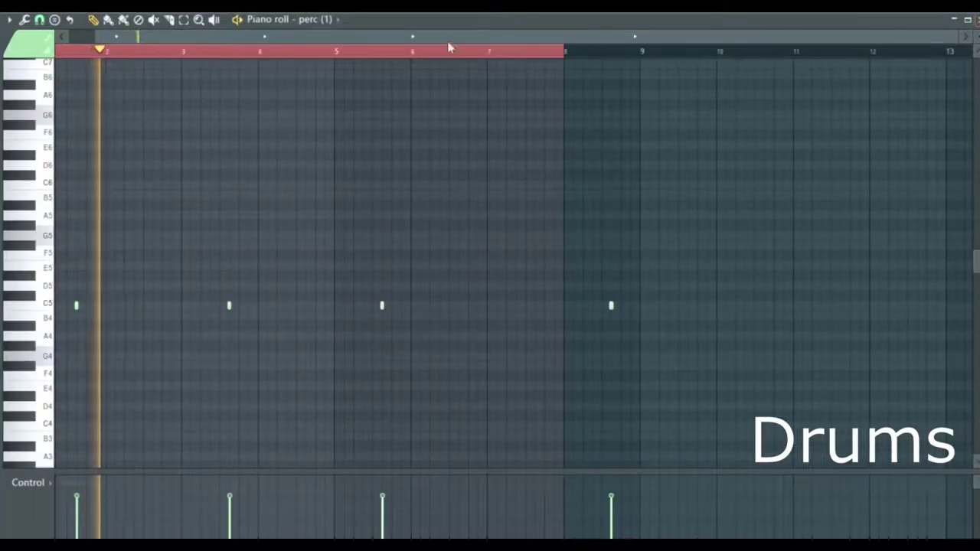
Play the 808 and drum patterns on playlist Tracks 7 to 14 together from bar 33
scroll(206, 36, "left", 1)
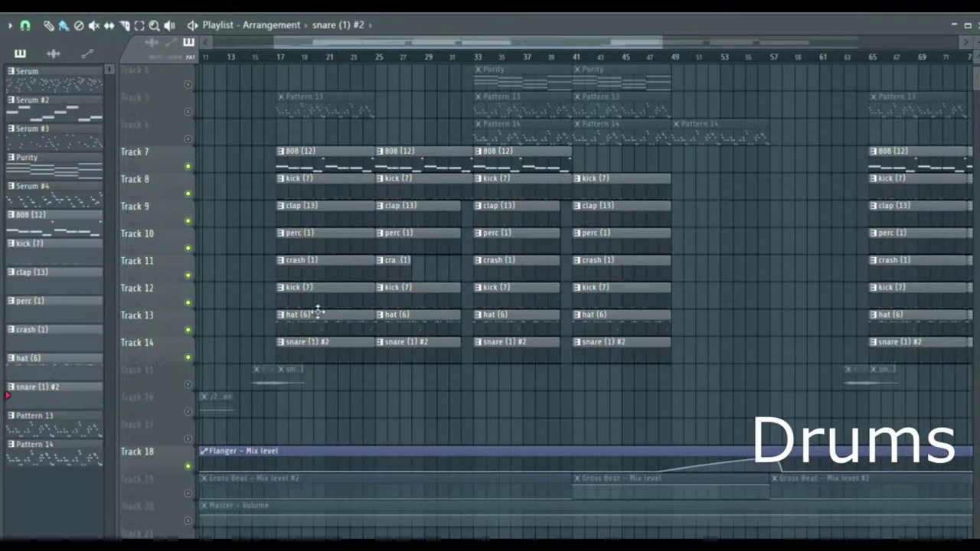
scroll(507, 125, "up", 2)
left_click(477, 60)
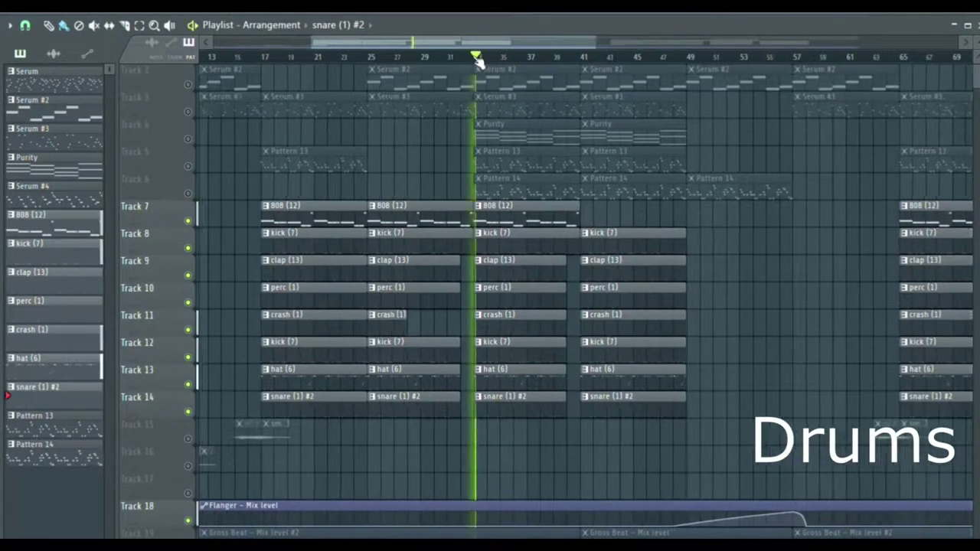
scroll(479, 61, "up", 3)
scroll(480, 57, "up", 2)
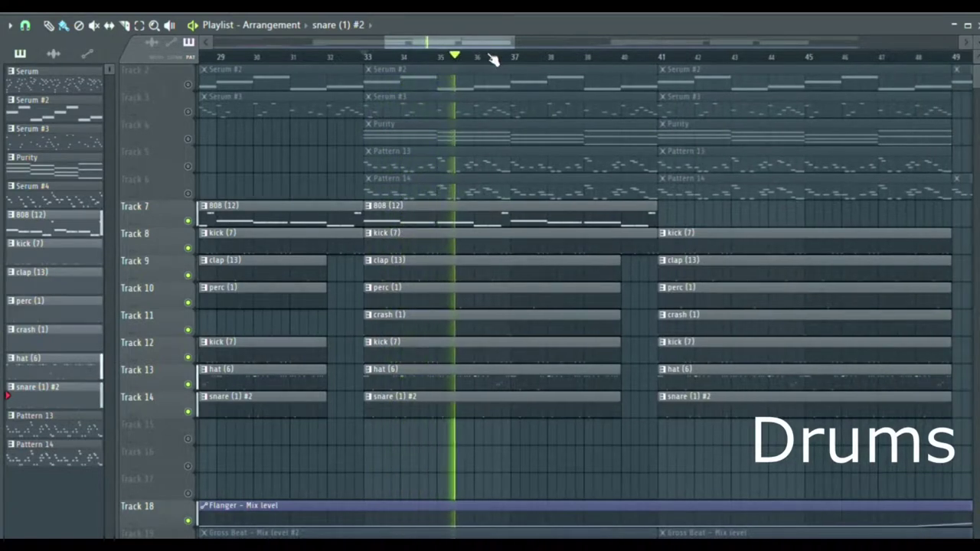
Examine how the 808 and drum clips on Tracks 7 to 14 are arranged between bars 33 and 49 during playback
scroll(534, 194, "up", 1)
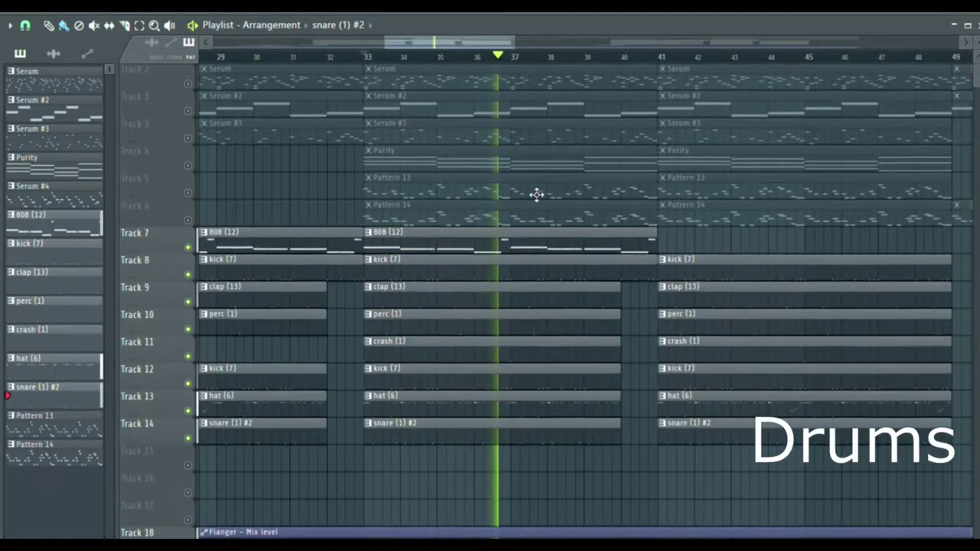
scroll(635, 306, "down", 2)
scroll(636, 304, "up", 2)
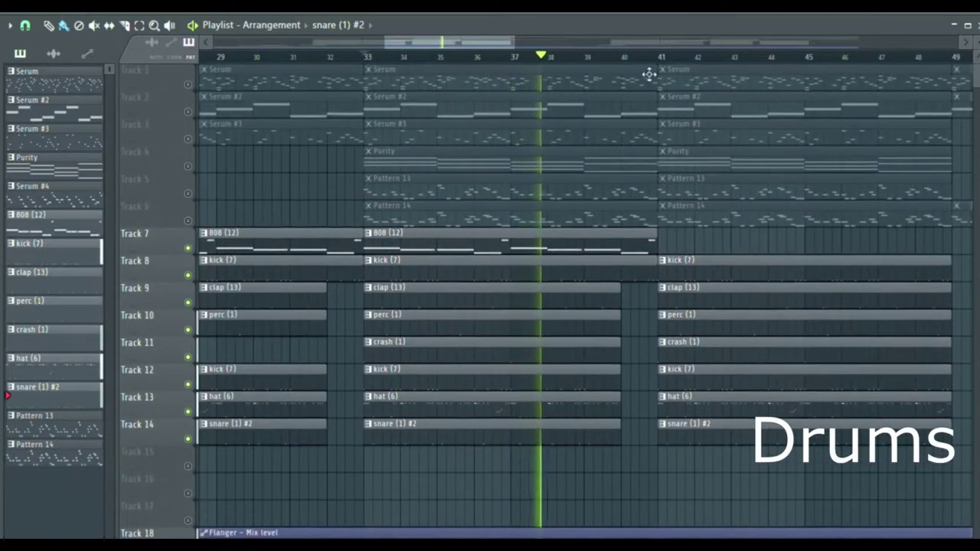
scroll(649, 74, "down", 5)
scroll(648, 69, "up", 2)
scroll(648, 69, "down", 2)
scroll(649, 69, "up", 2)
scroll(649, 69, "down", 1)
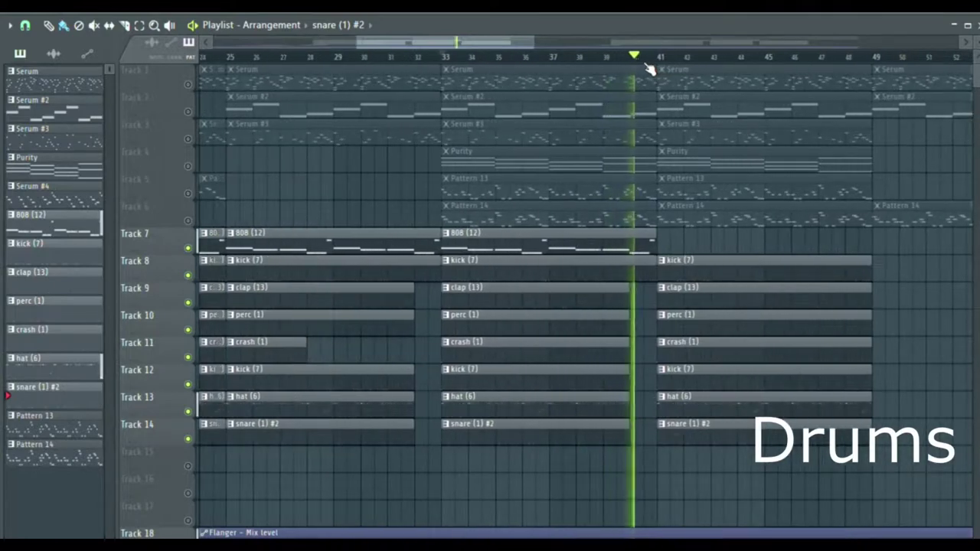